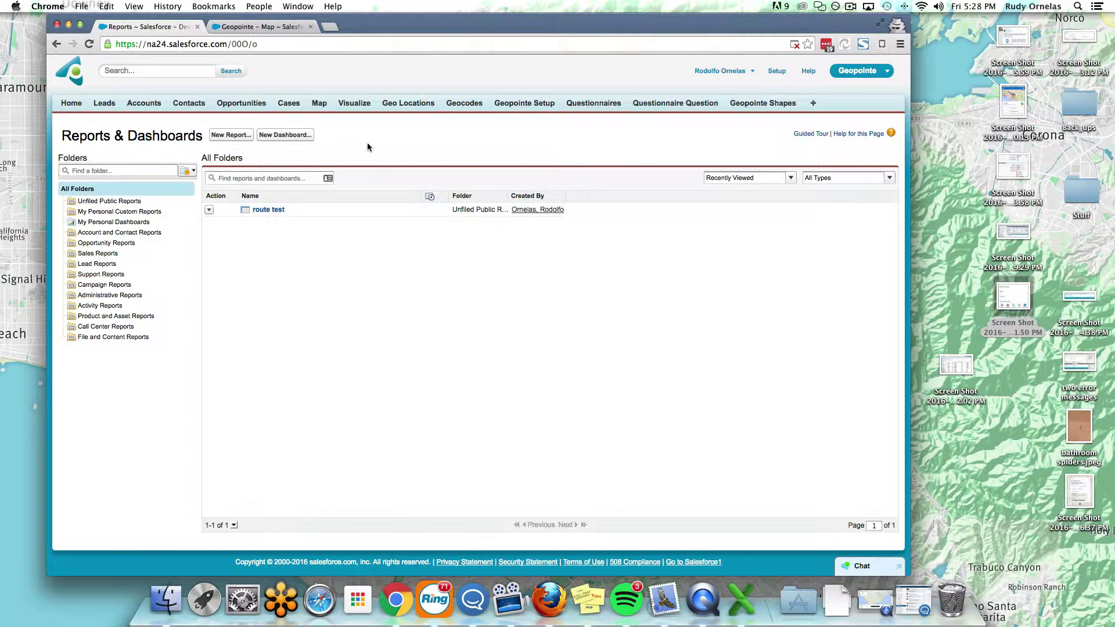
- Begin a new report using the plain Check-Ins report type found by searching 'check'
left_click(229, 137)
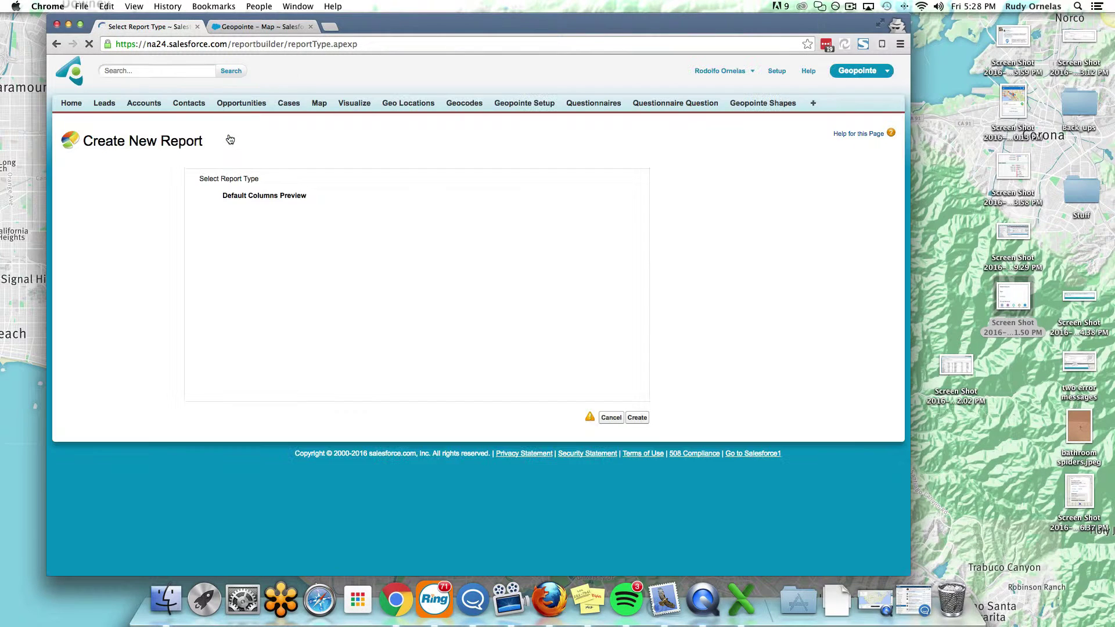
left_click(247, 216)
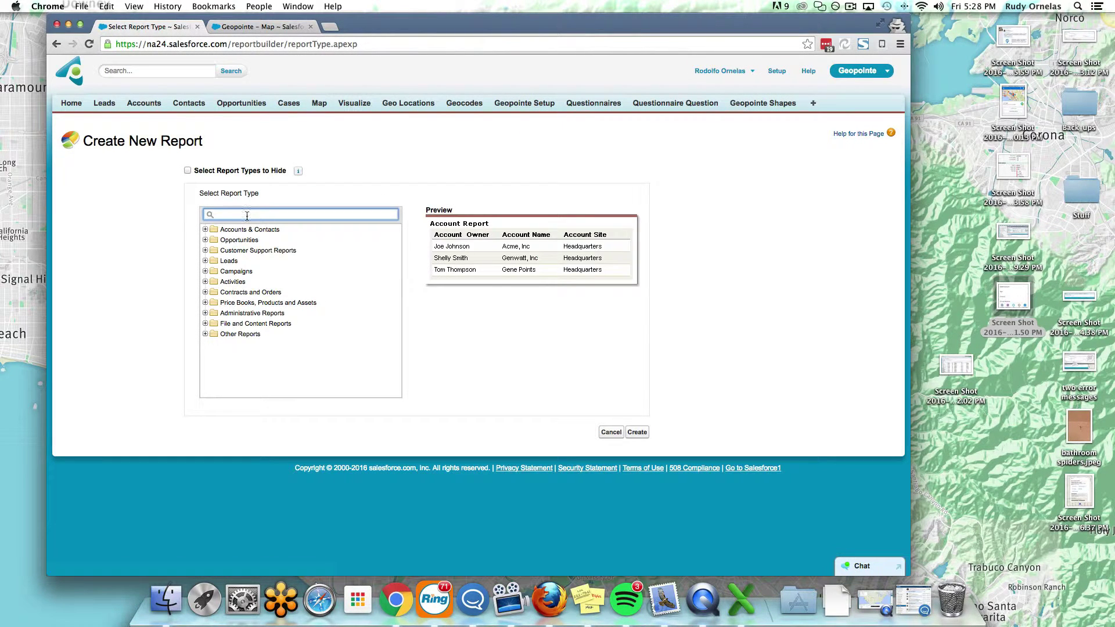
type("check")
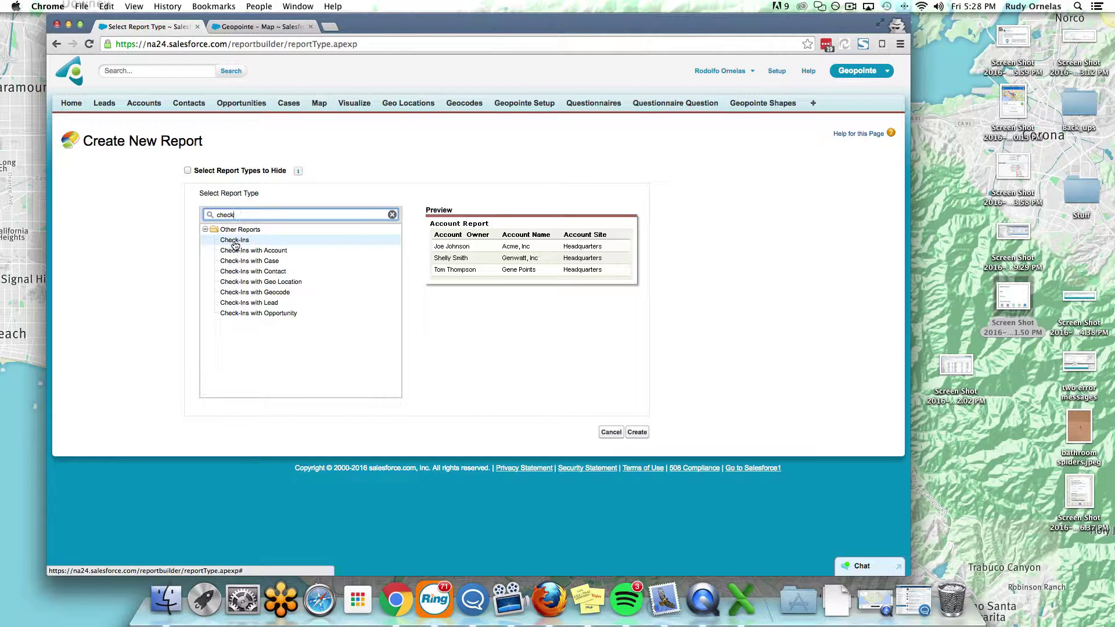
left_click(239, 244)
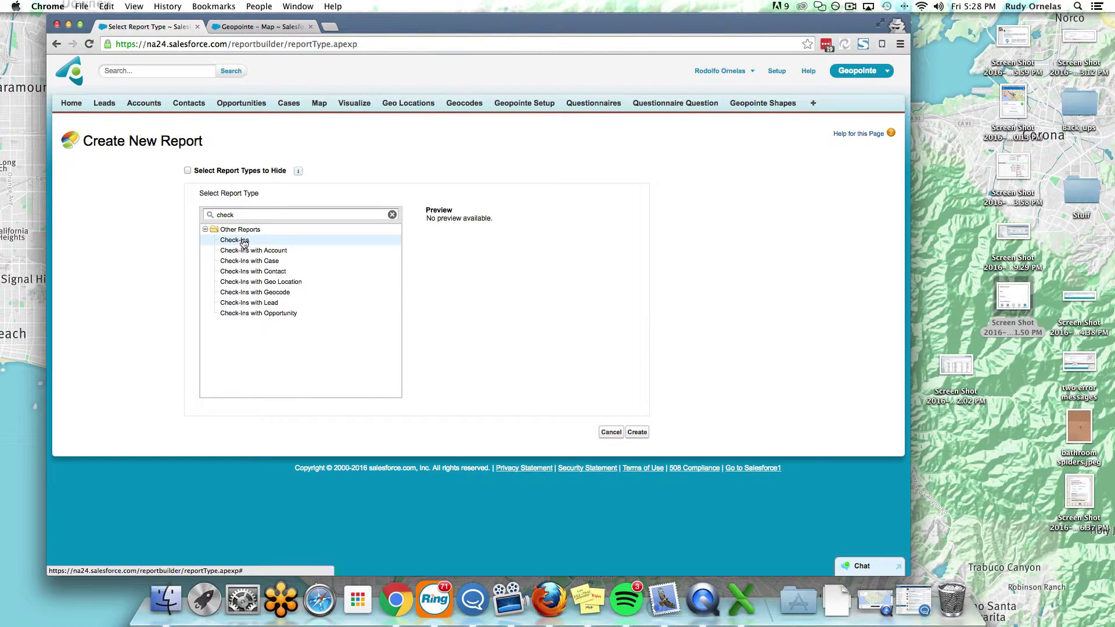
- Create the Check-Ins report and remove the default Record # column from the preview
left_click(637, 433)
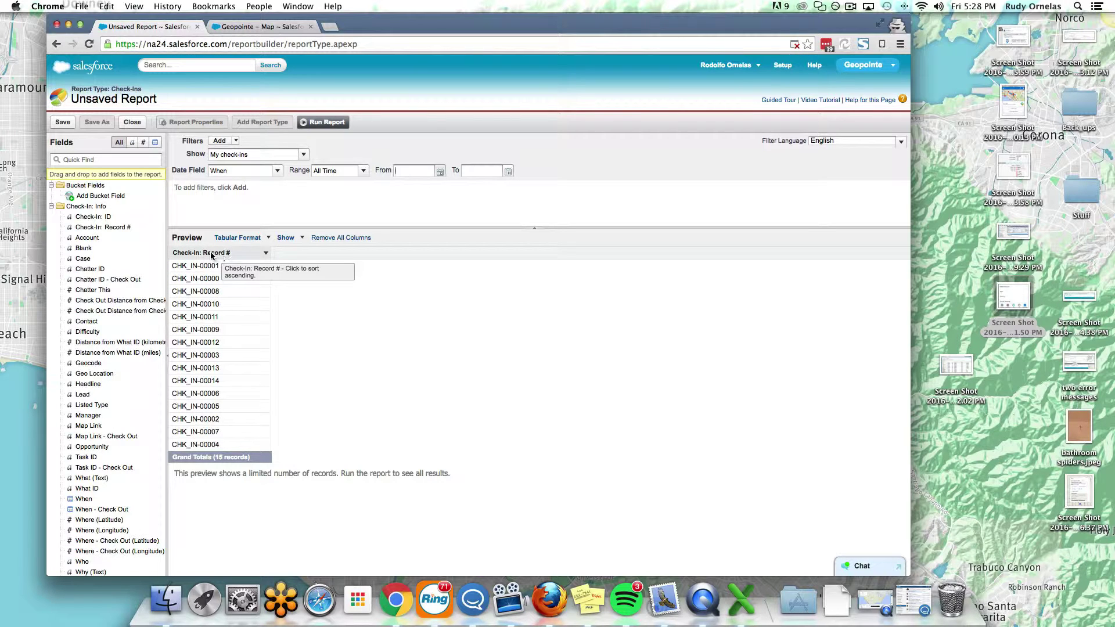
left_click_drag(220, 252, 119, 272)
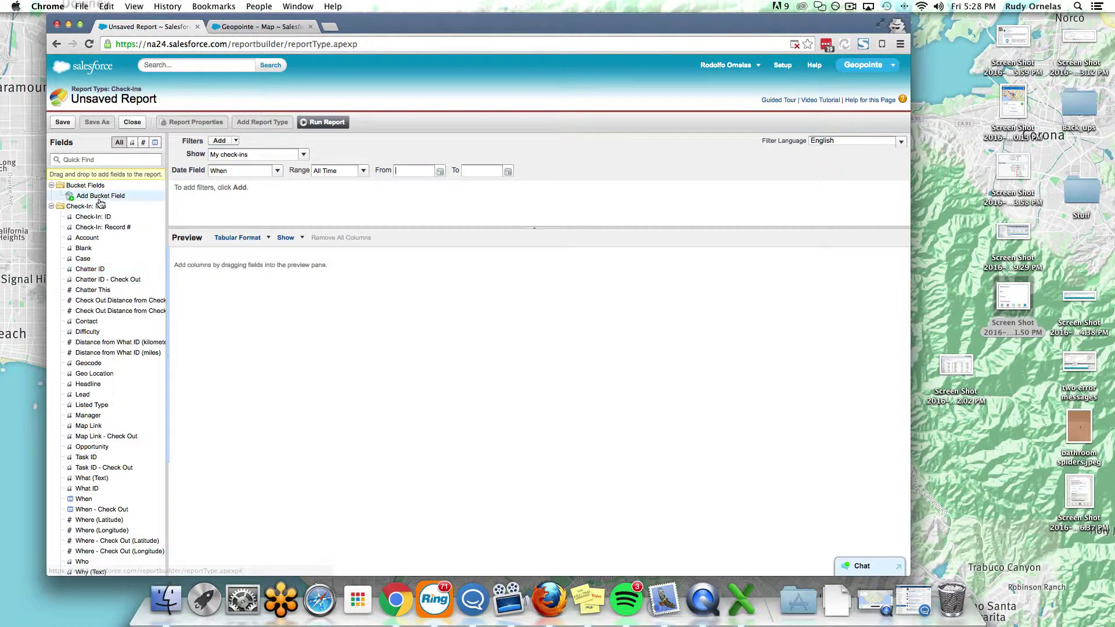
left_click(95, 160)
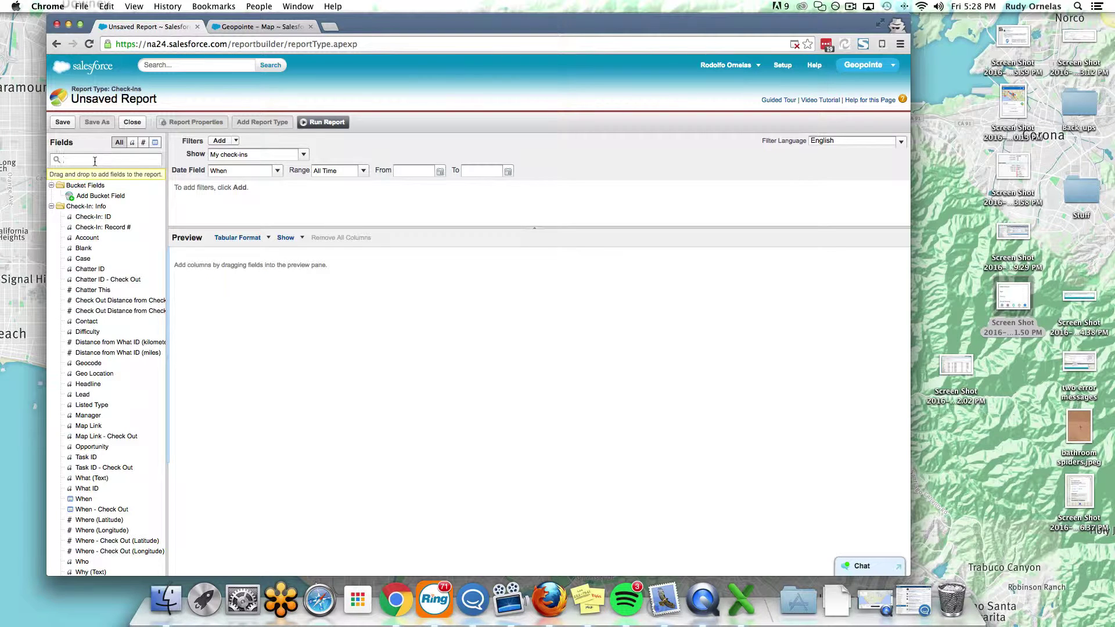
type("what")
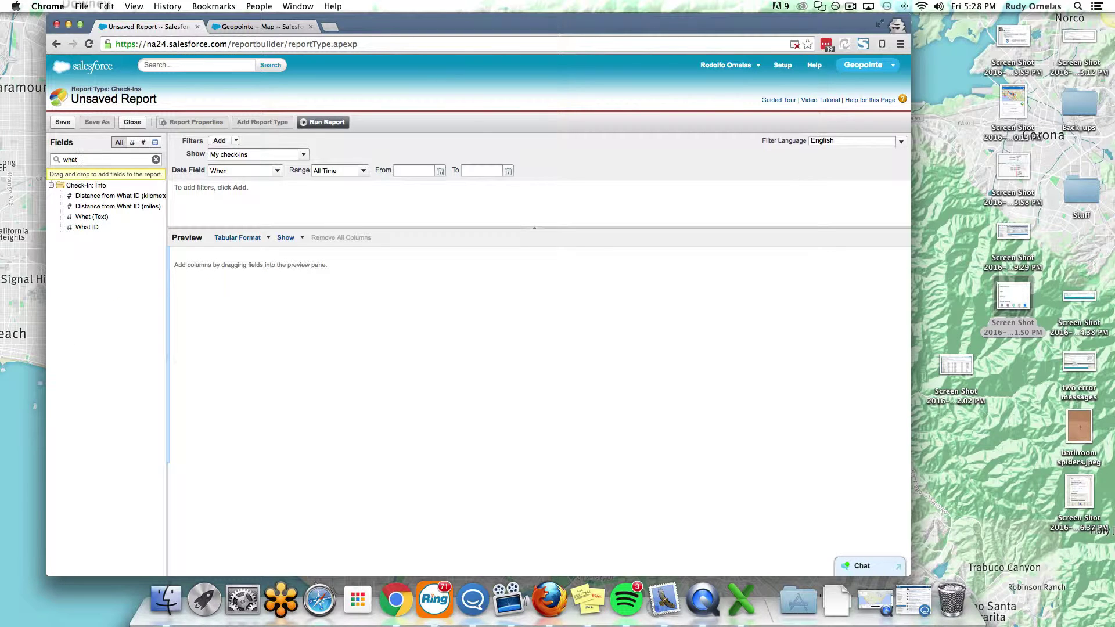
- Add What (Text), When and When - Check Out columns to the preview
left_click_drag(92, 217, 211, 254)
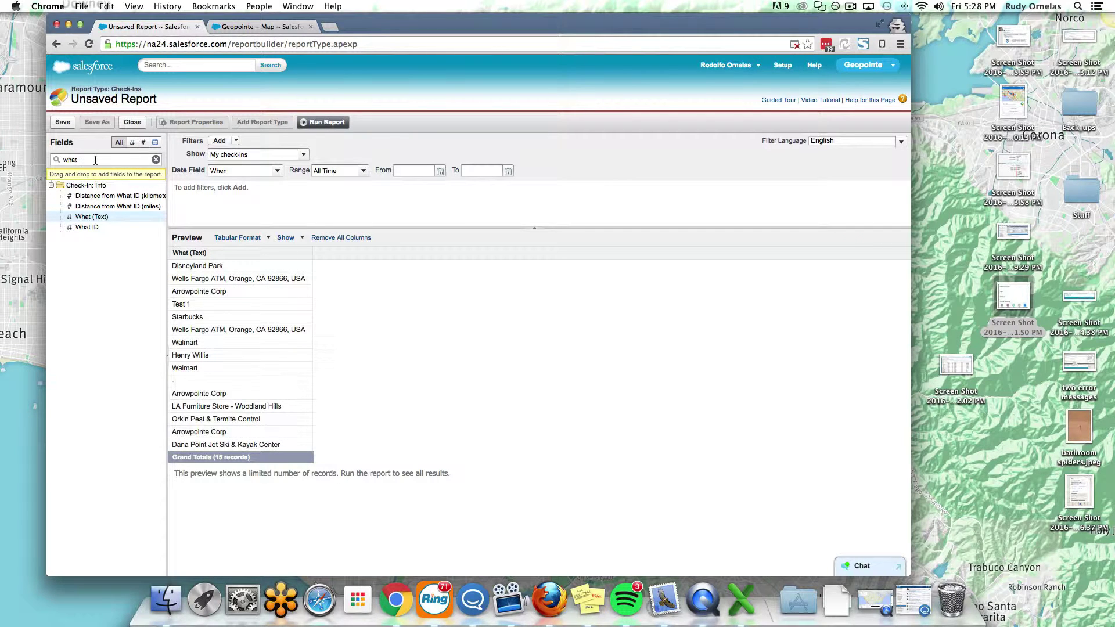
left_click_drag(78, 160, 48, 160)
type("when")
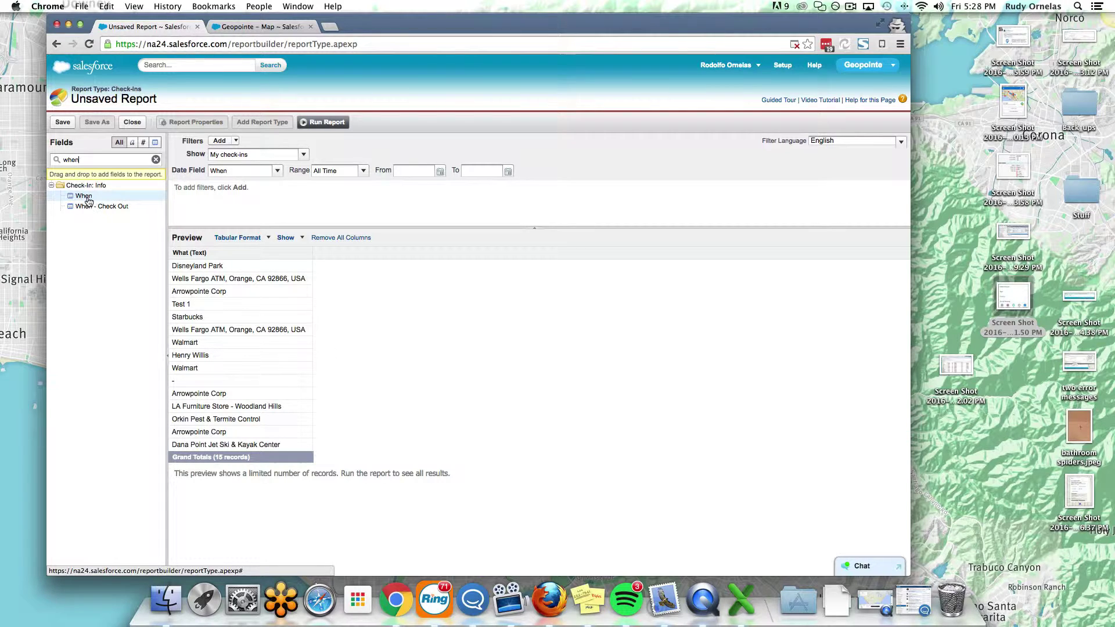
left_click_drag(92, 205, 362, 262)
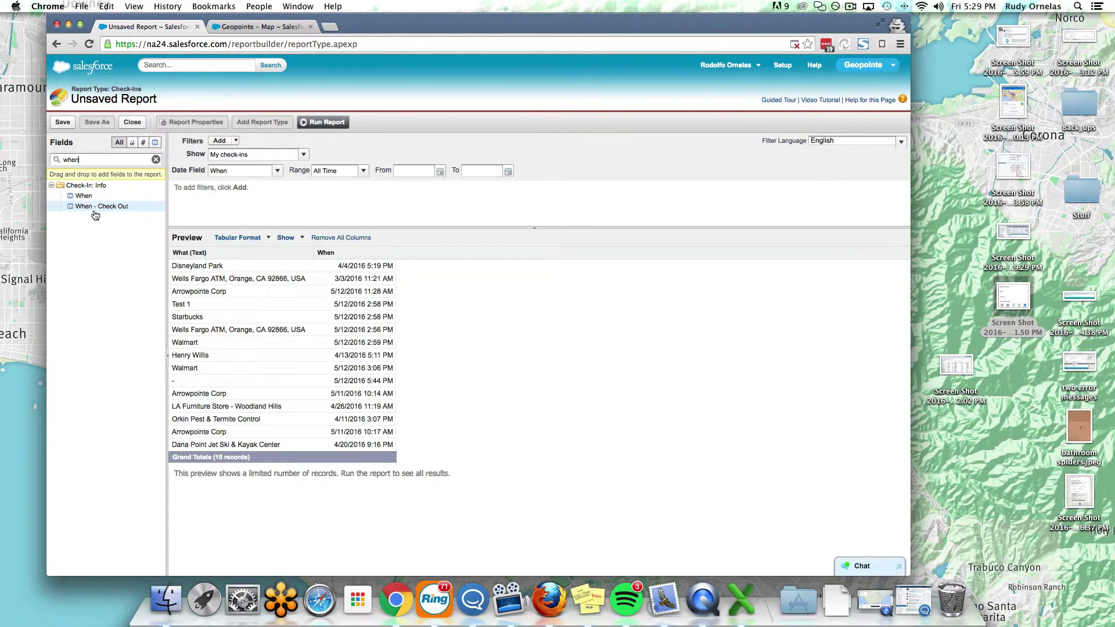
left_click_drag(97, 206, 457, 246)
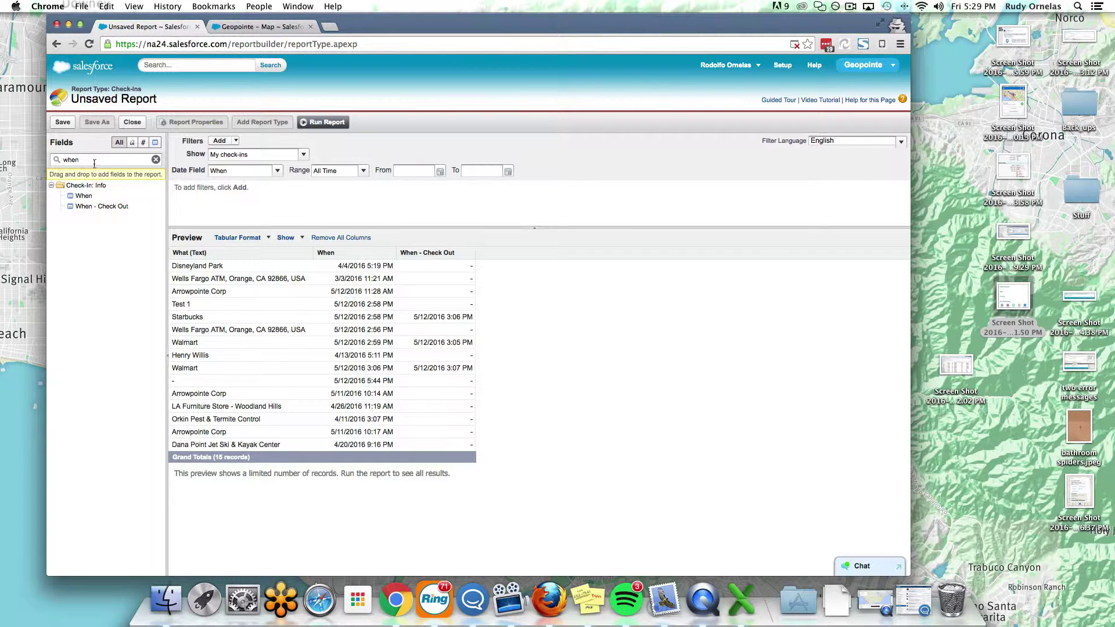
left_click_drag(95, 164, 56, 161)
type("why")
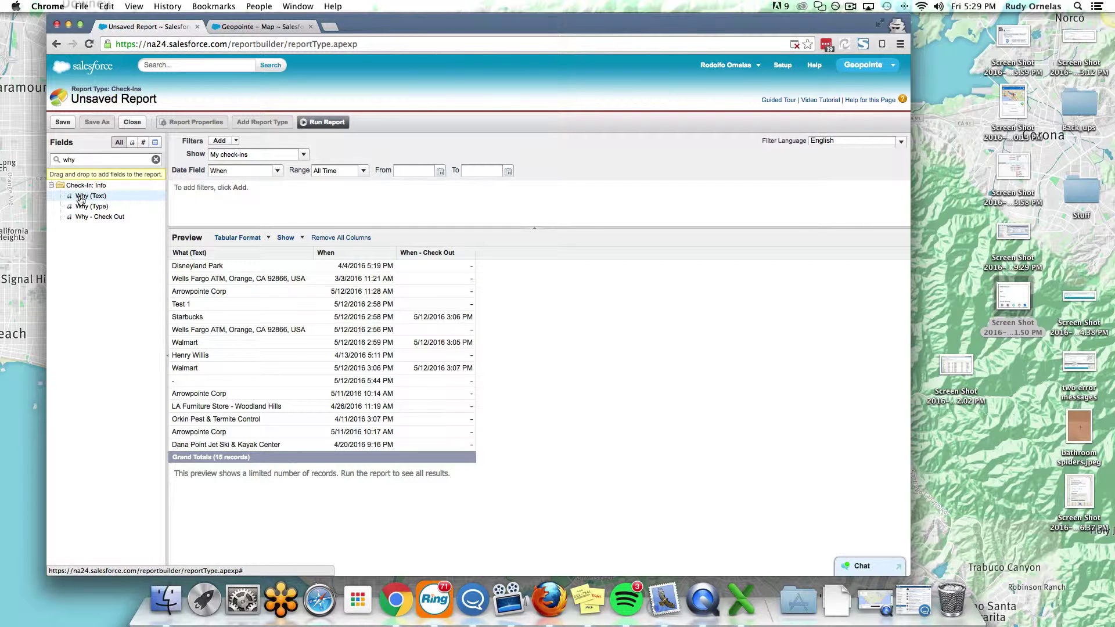
- Add Why (Text) and Check-In: Owner Name as the fourth and fifth preview columns
left_click_drag(81, 199, 523, 252)
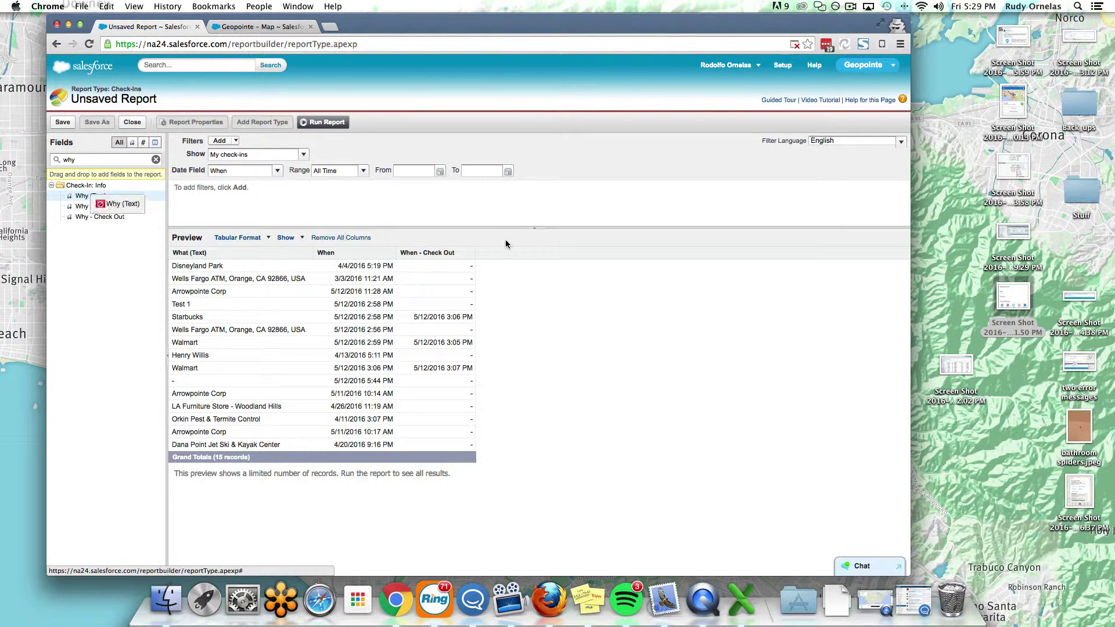
left_click_drag(91, 196, 514, 301)
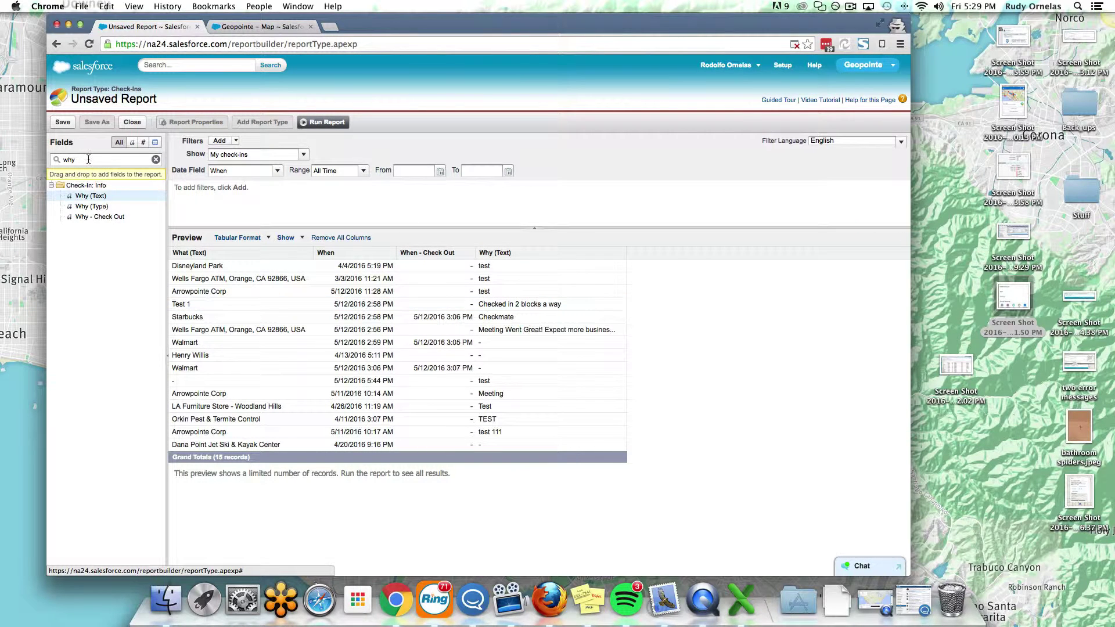
left_click_drag(87, 159, 44, 159)
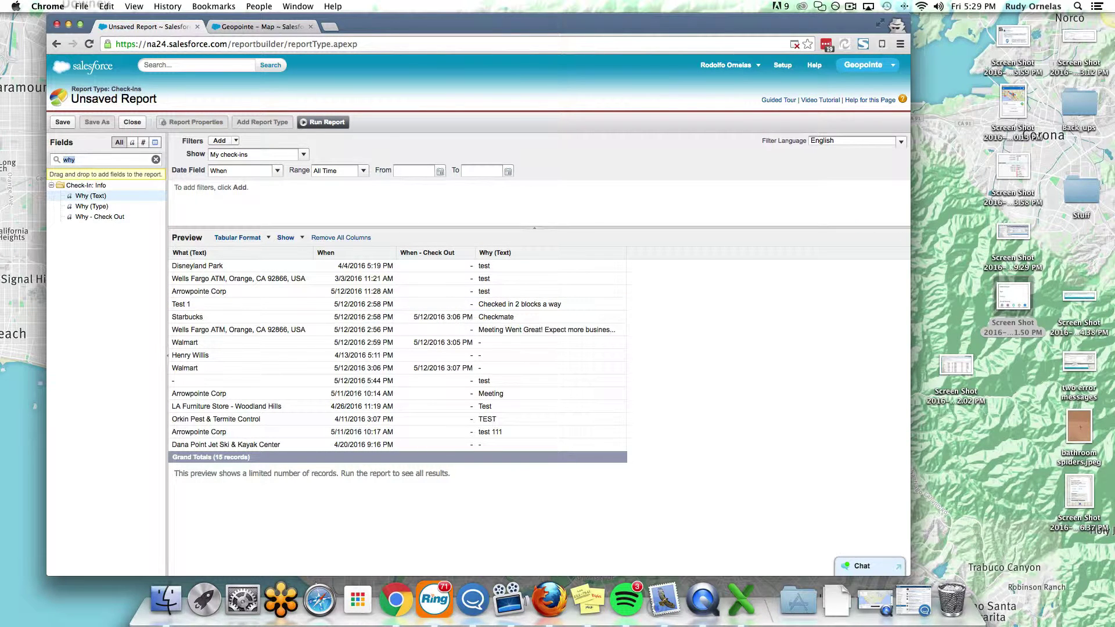
type("own")
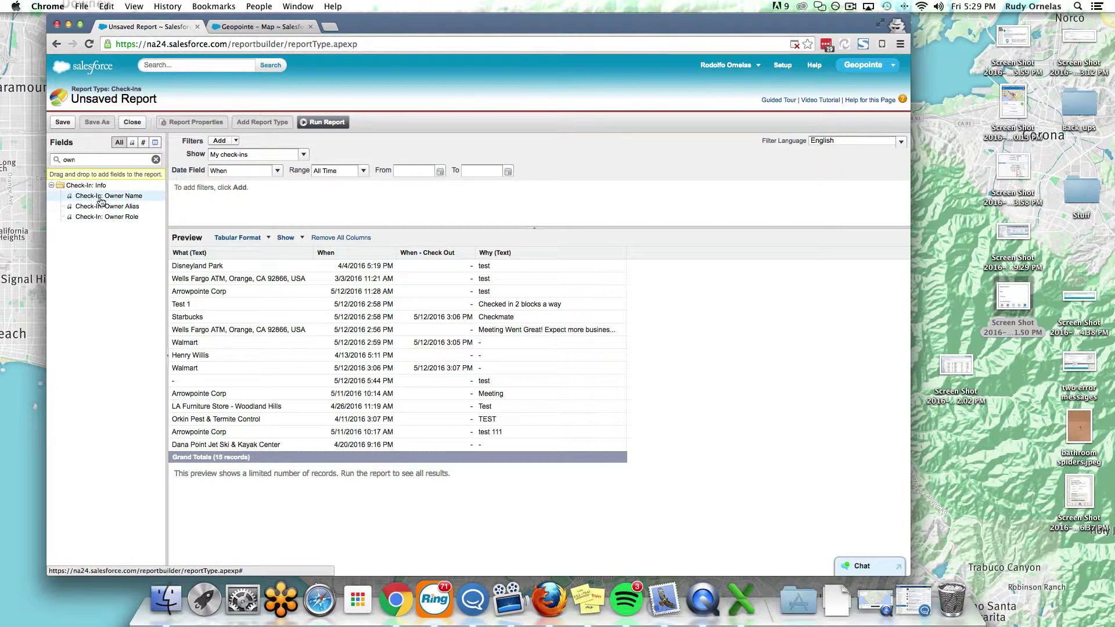
double_click(104, 195)
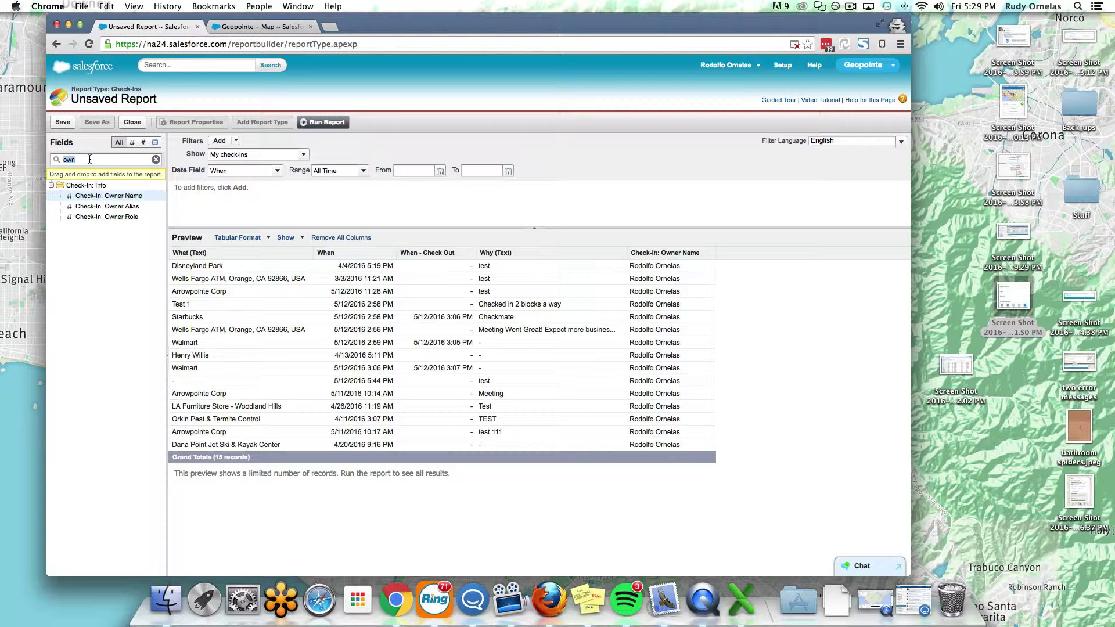
type("man")
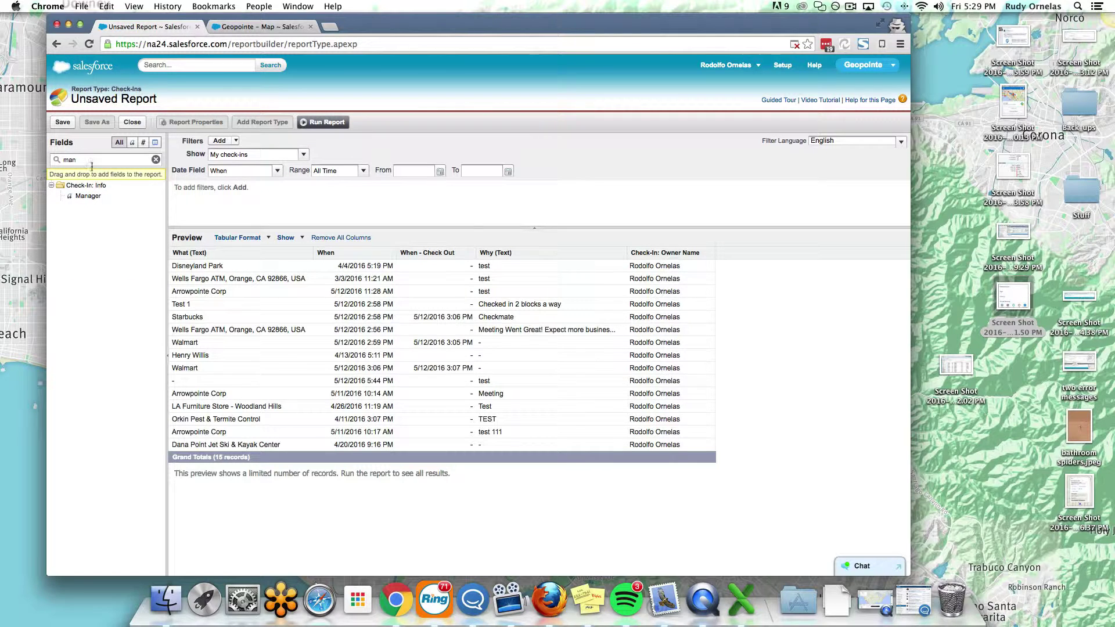
- Add Manager as a sixth preview column, leaving the report filters unchanged
left_click_drag(87, 196, 750, 272)
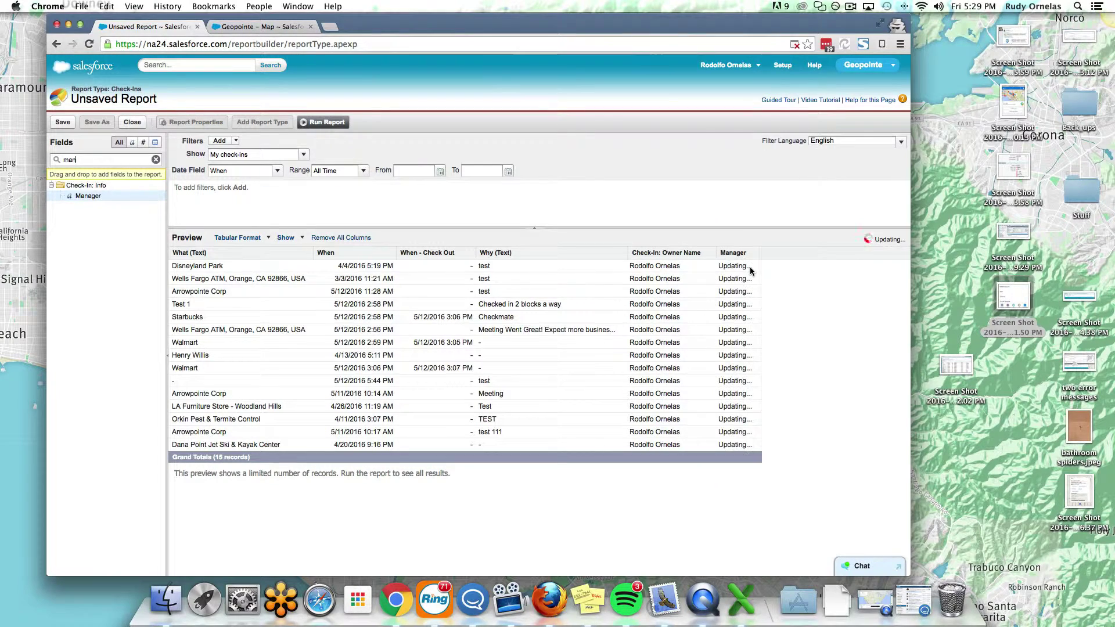
left_click(223, 139)
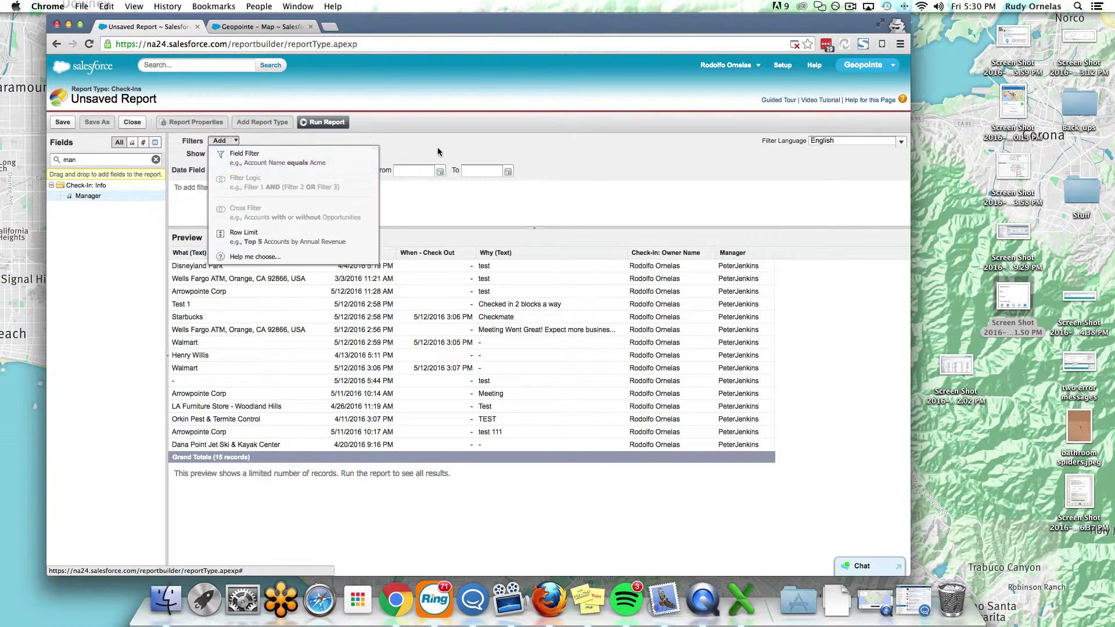
left_click(437, 147)
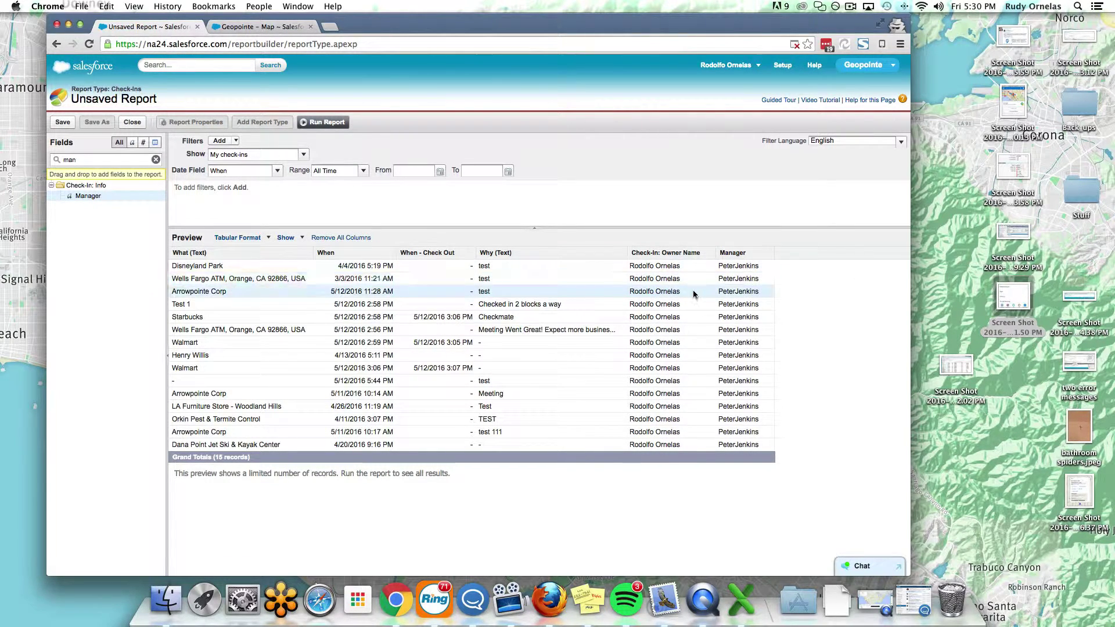